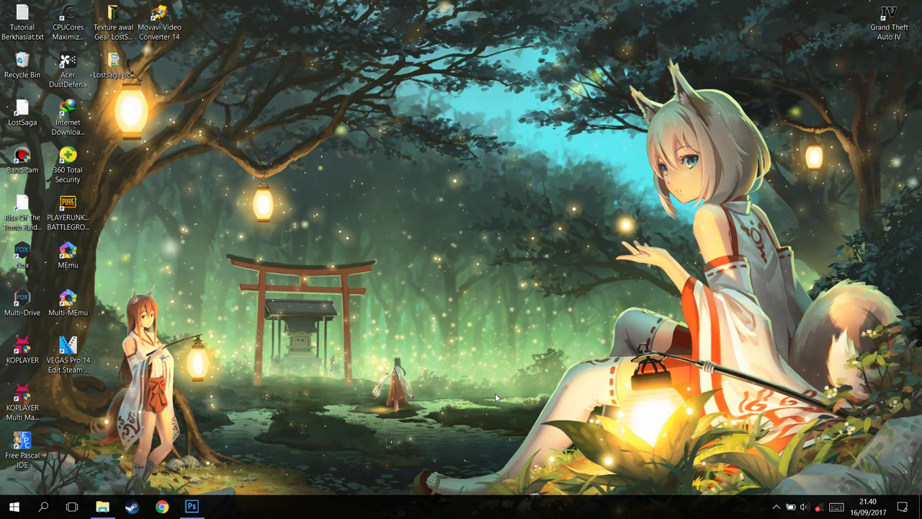
Step: Bring Photoshop with perta.jpg forward, then switch to the Foto picture folder in File Explorer
click(192, 507)
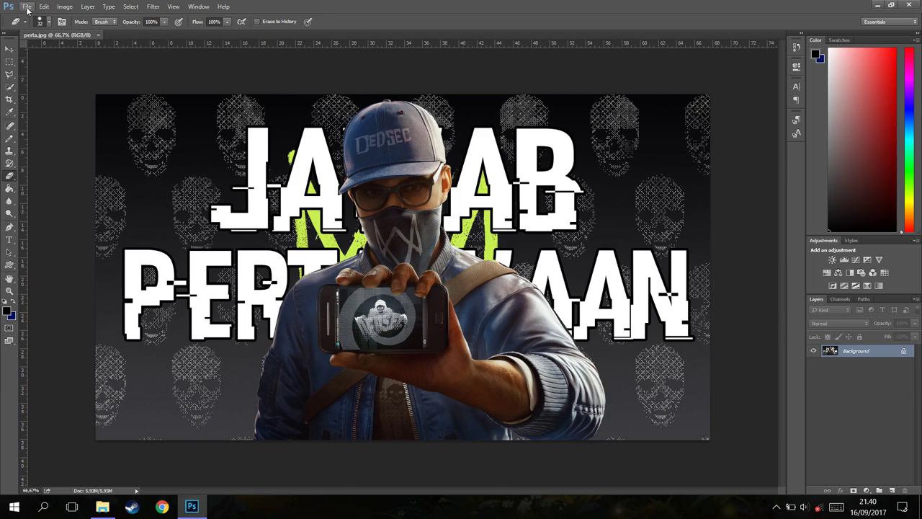
click(102, 506)
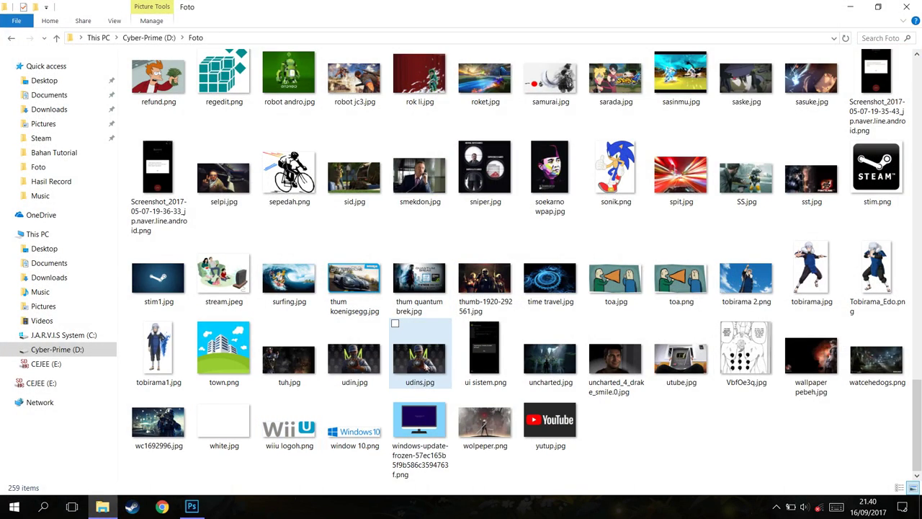
Step: Drag udins.jpg from the Foto folder into Photoshop to open it as a second document
click(192, 506)
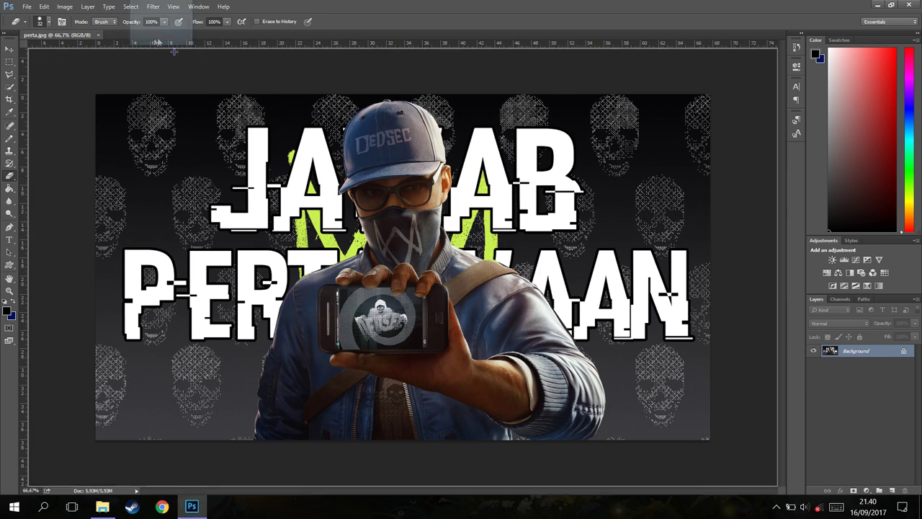
drag(156, 42, 126, 43)
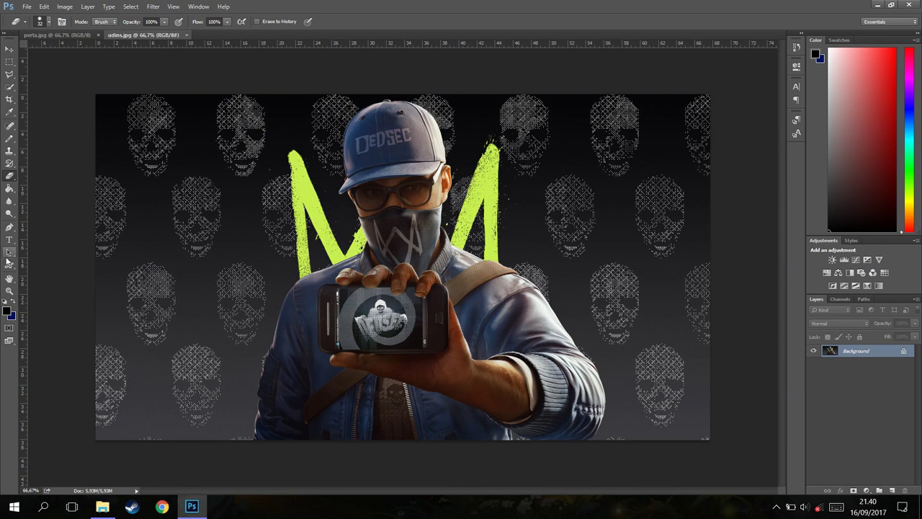
click(9, 239)
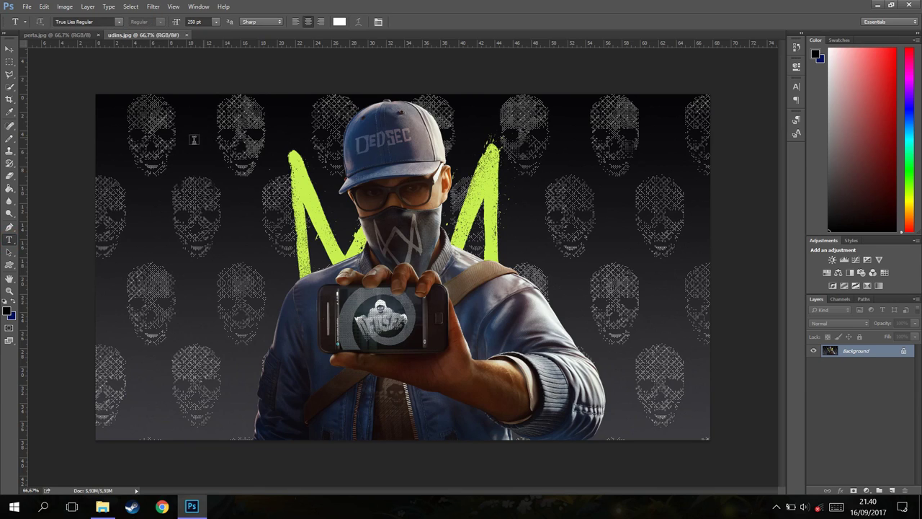
Step: Draw a text box, type NOOBIE, and set it in the HACKED Regular font
mouse_move(158, 109)
mouse_down()
mouse_move(688, 396)
mouse_move(686, 403)
mouse_up()
text(W)
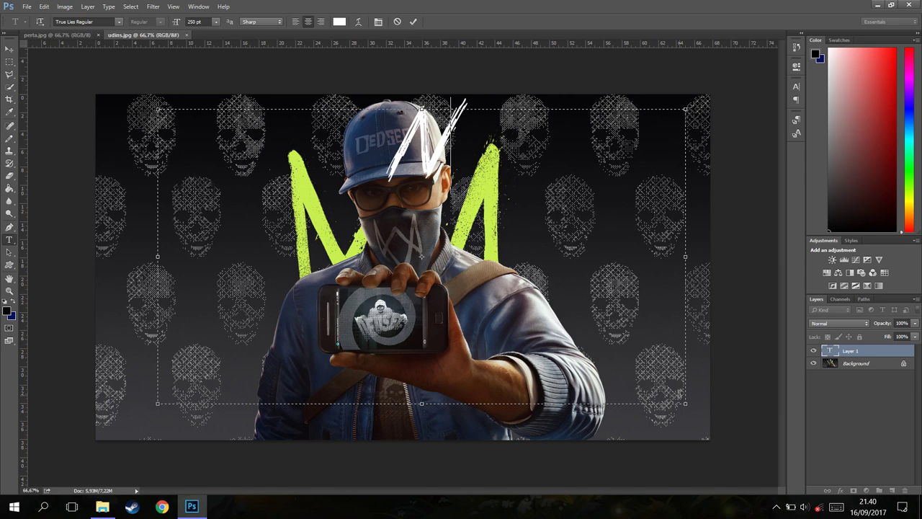
text( OOBIE)
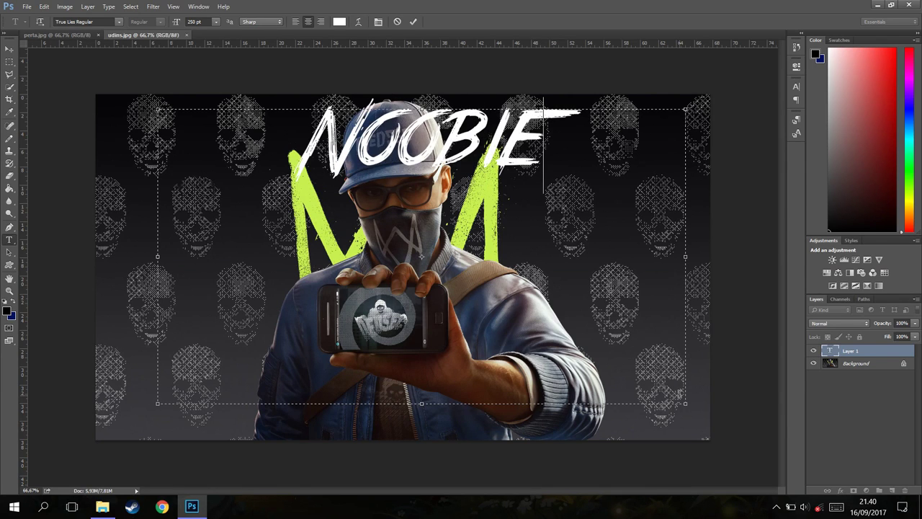
key(ctrl+a)
click(102, 22)
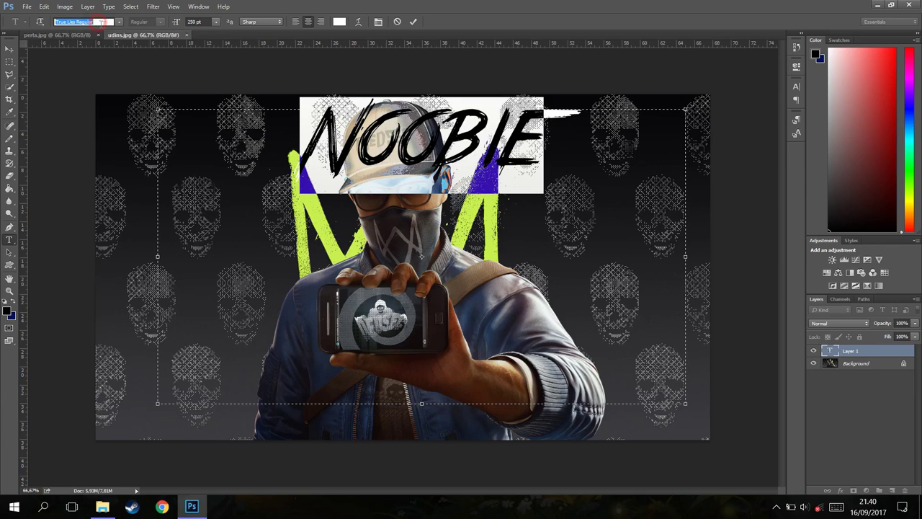
text(Hack)
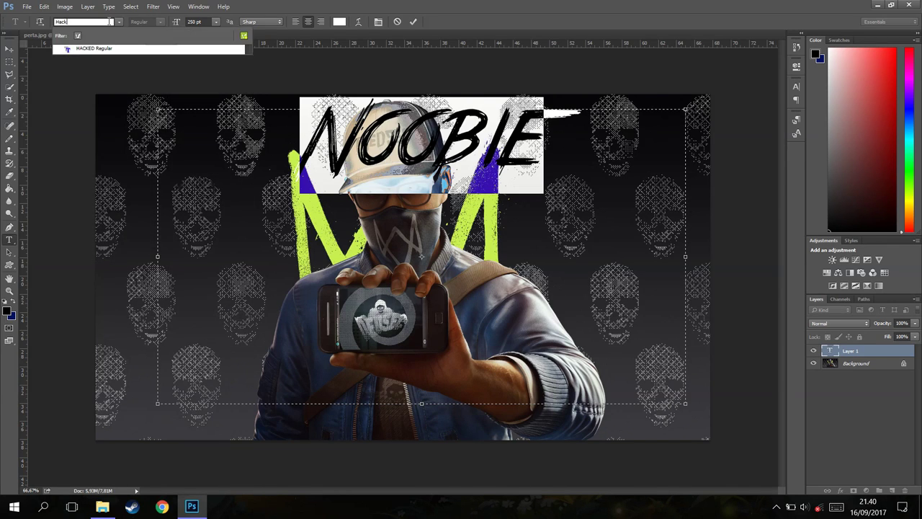
click(134, 50)
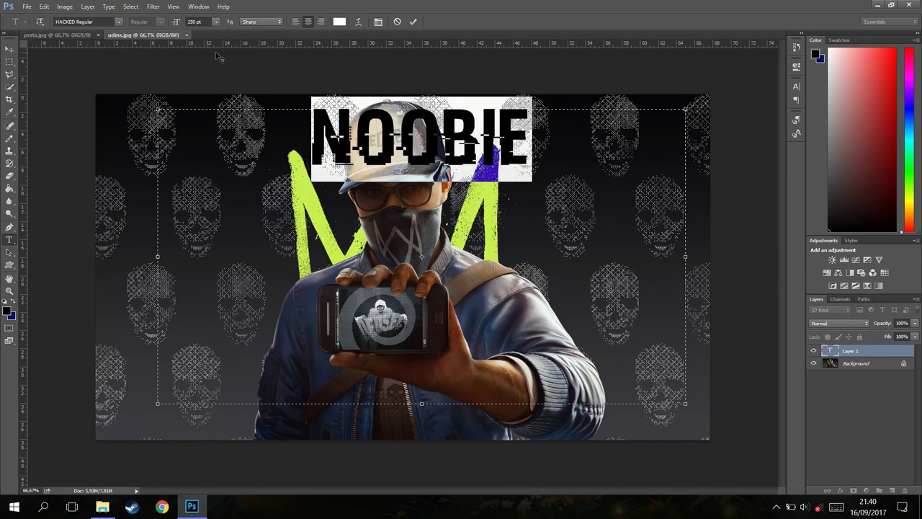
Step: Size the NOOBIE text to 500 pt, commit it, and move it down over the face
double_click(195, 21)
text(500)
key(Return)
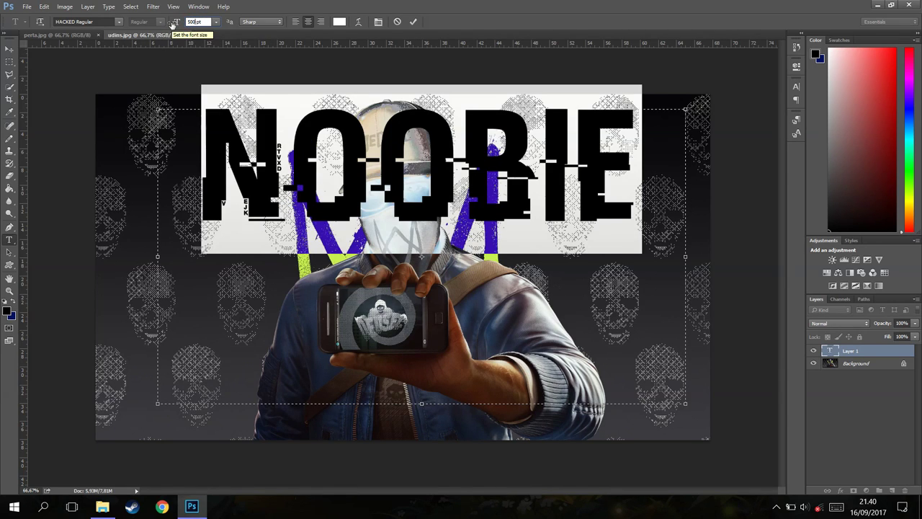
click(9, 49)
mouse_move(394, 147)
mouse_down()
mouse_move(389, 356)
mouse_move(367, 263)
mouse_move(397, 165)
mouse_move(337, 235)
mouse_move(409, 227)
mouse_move(364, 218)
mouse_move(343, 201)
mouse_move(362, 205)
mouse_up()
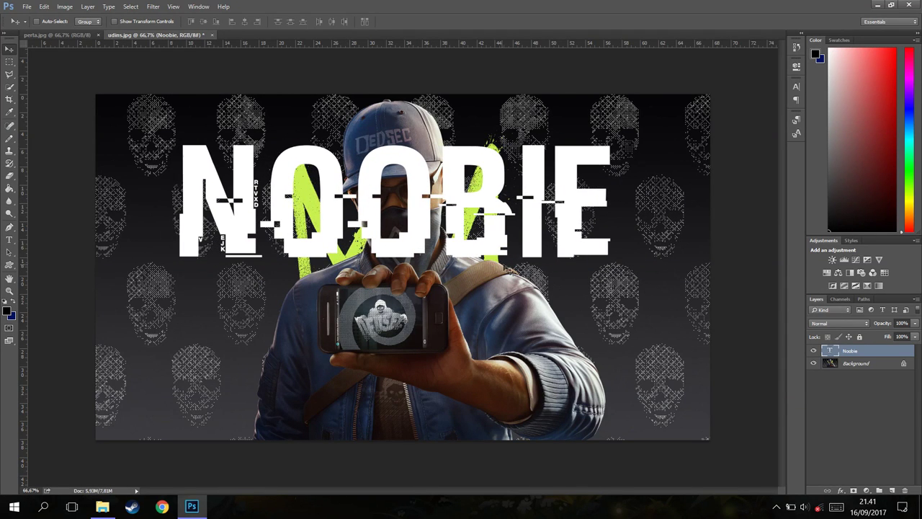
Step: Nudge the NOOBIE text up with Shift+Up and leave the Noobie layer hidden
key(shift+Up)
key(shift+Up)
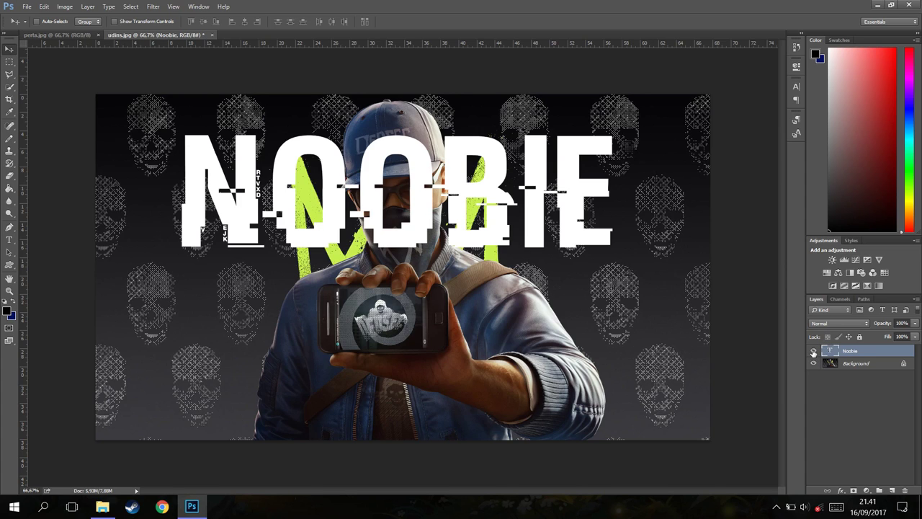
click(813, 351)
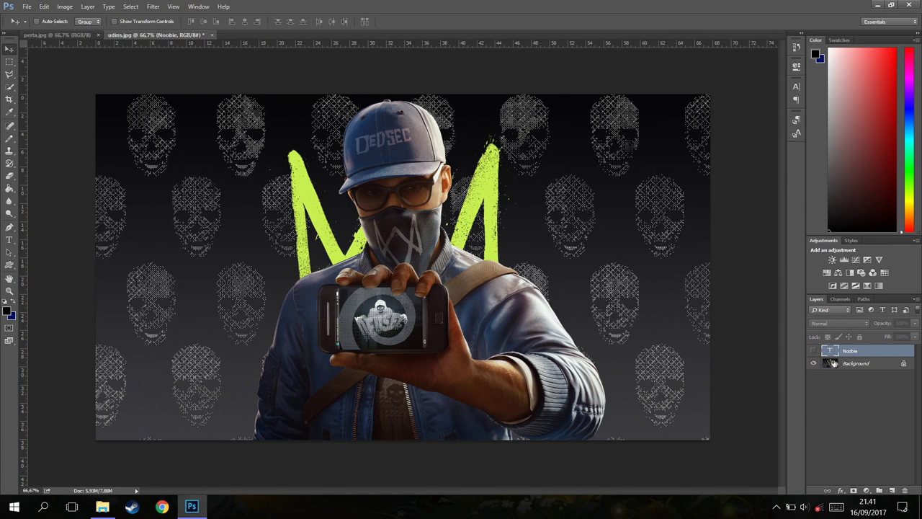
click(814, 350)
Step: Choose the Polygonal Lasso Tool, zoom in, and keep the Noobie layer hidden
click(11, 75)
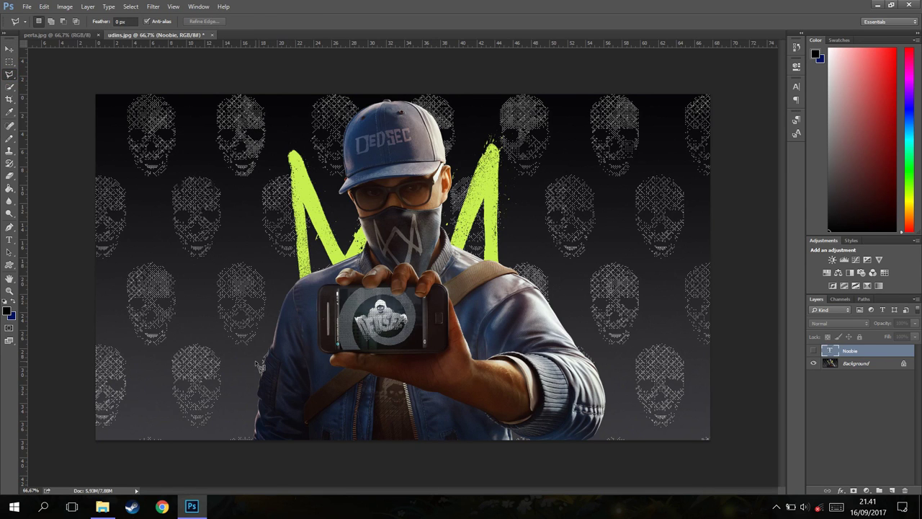
scroll(256, 360, up, 3)
scroll(269, 345, down, 2)
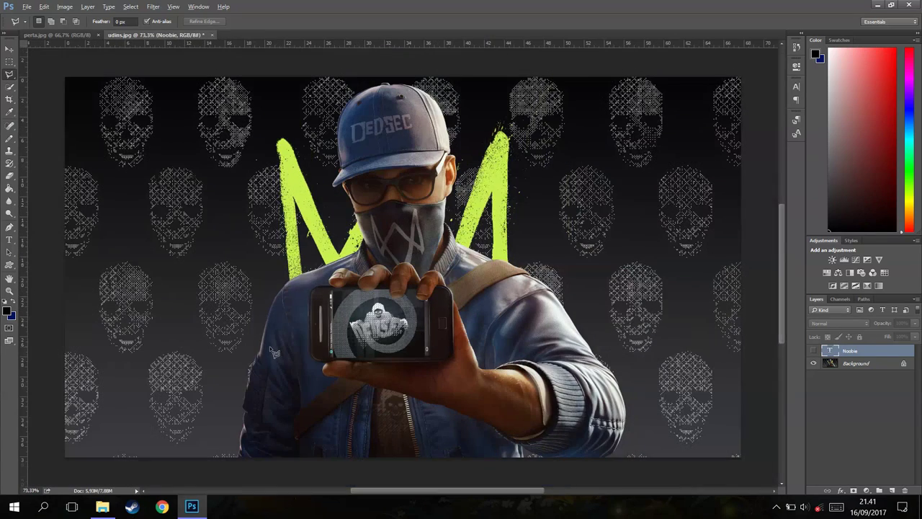
key(alt)
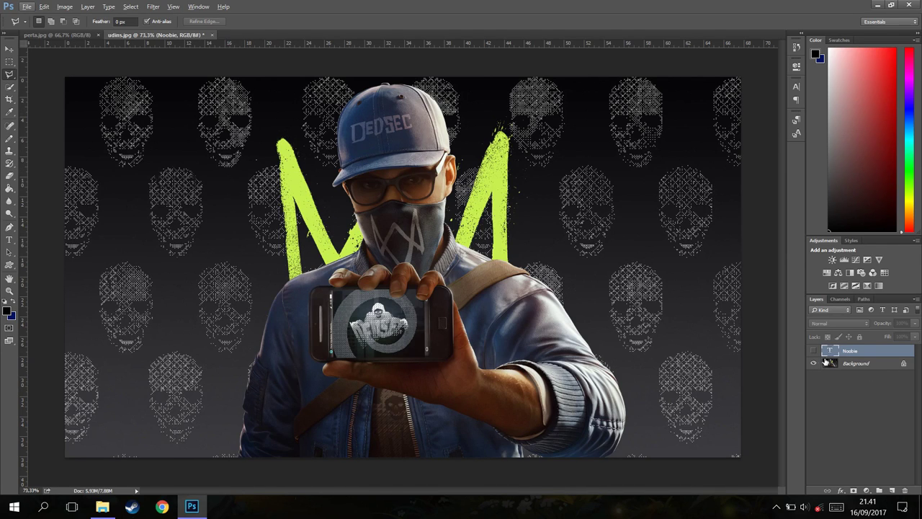
click(814, 351)
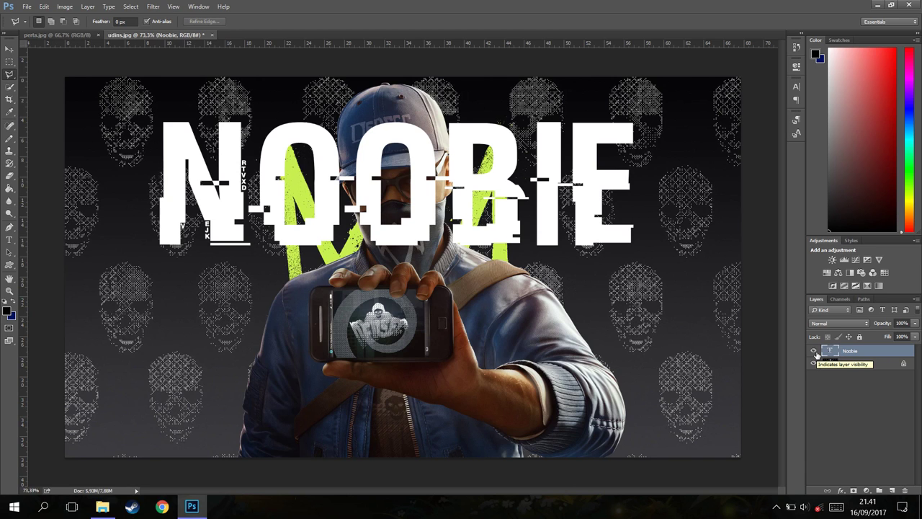
click(814, 351)
scroll(299, 107, up, 4)
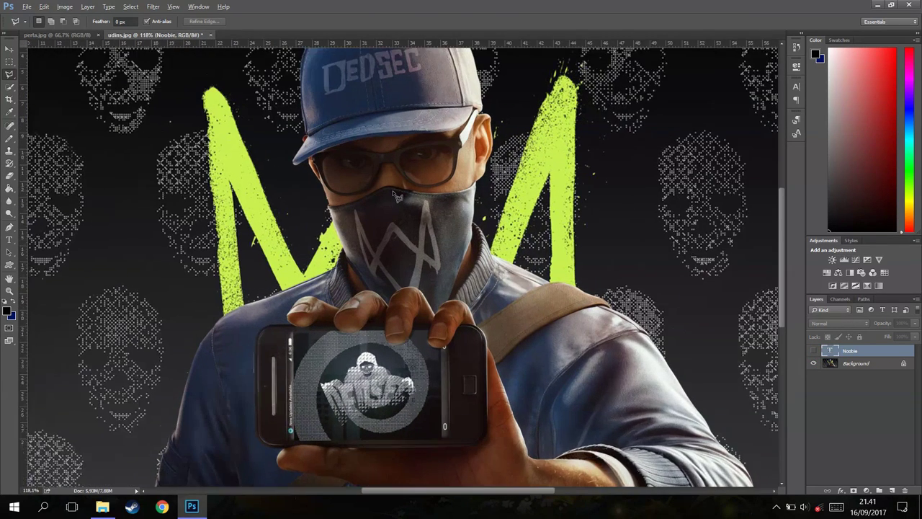
scroll(389, 117, up, 4)
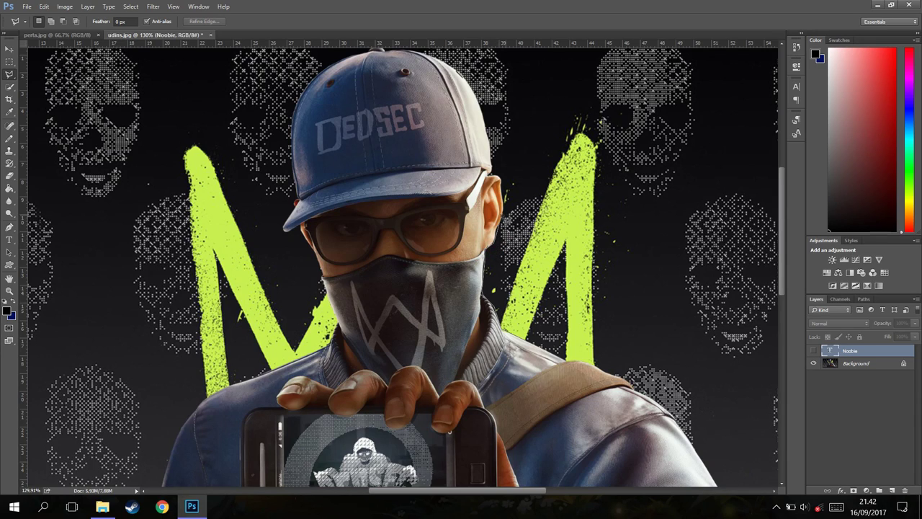
Step: Trace a polygonal selection around the character's ear, cap, brim and glasses, closing it
click(504, 194)
scroll(503, 160, up, 3)
click(479, 166)
click(286, 182)
click(296, 267)
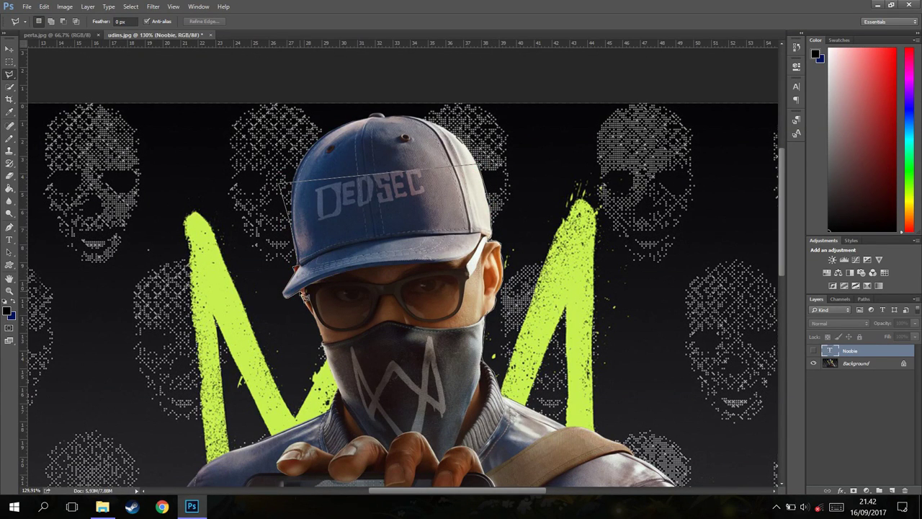
click(310, 312)
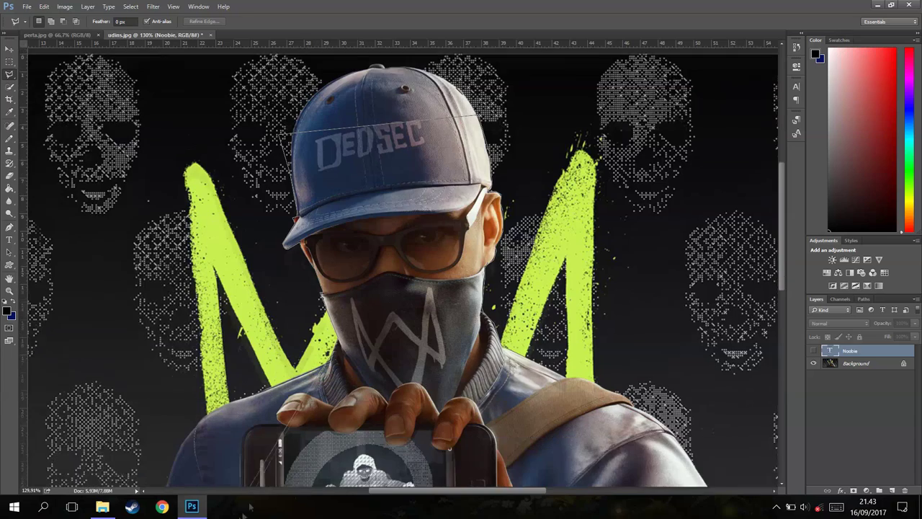
click(490, 170)
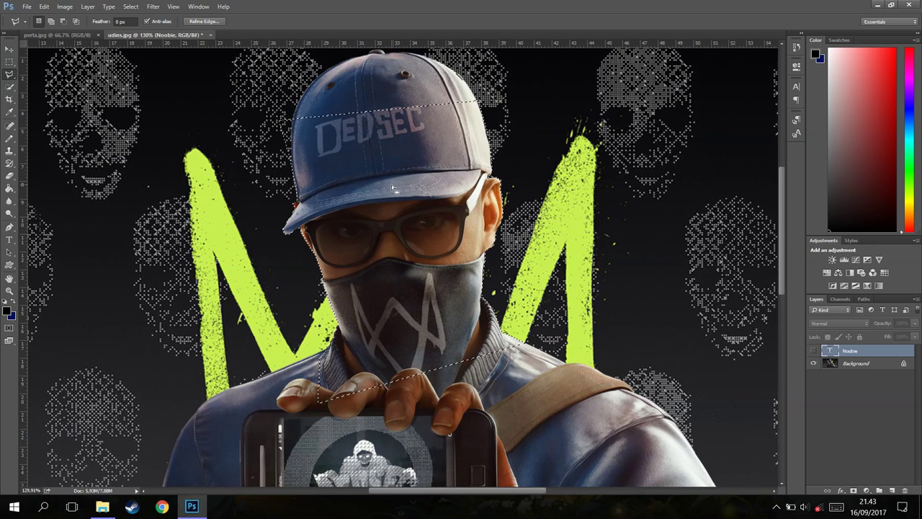
Step: Copy the selected head from the Background layer onto a new Layer 1 via Layer Via Copy
right_click(393, 259)
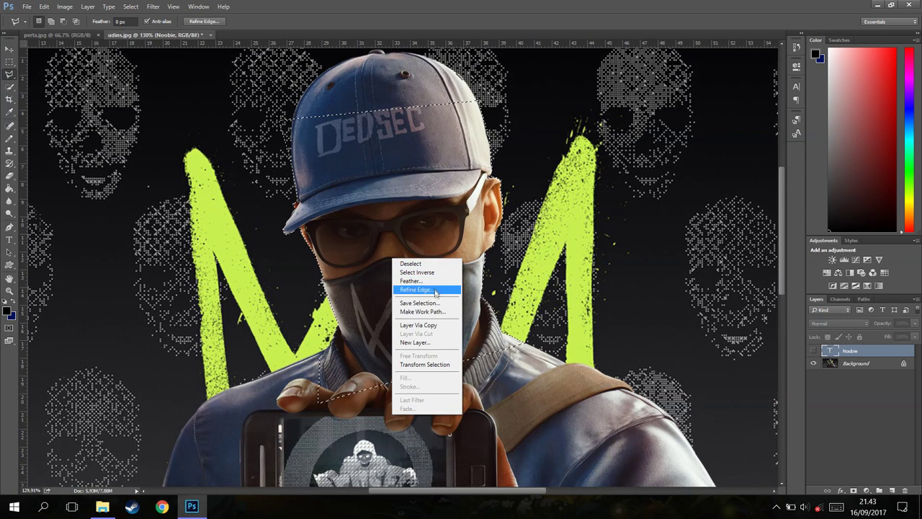
click(432, 325)
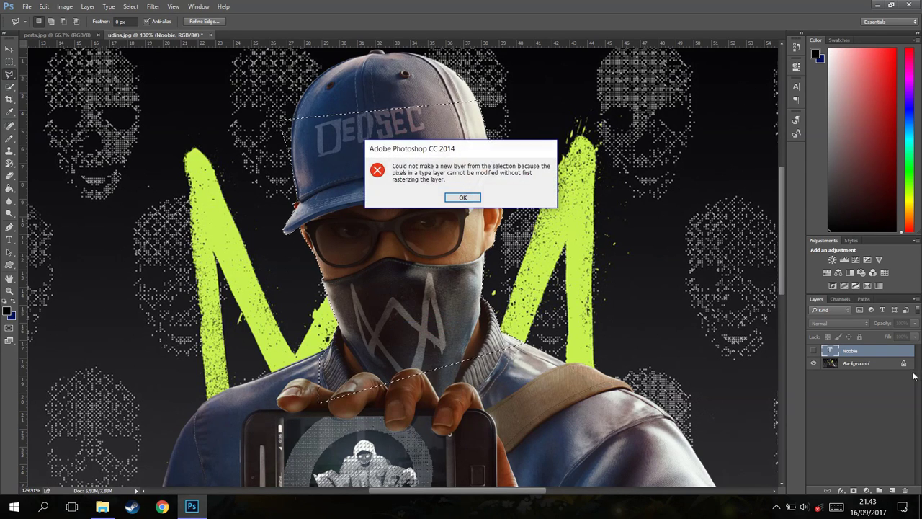
click(468, 198)
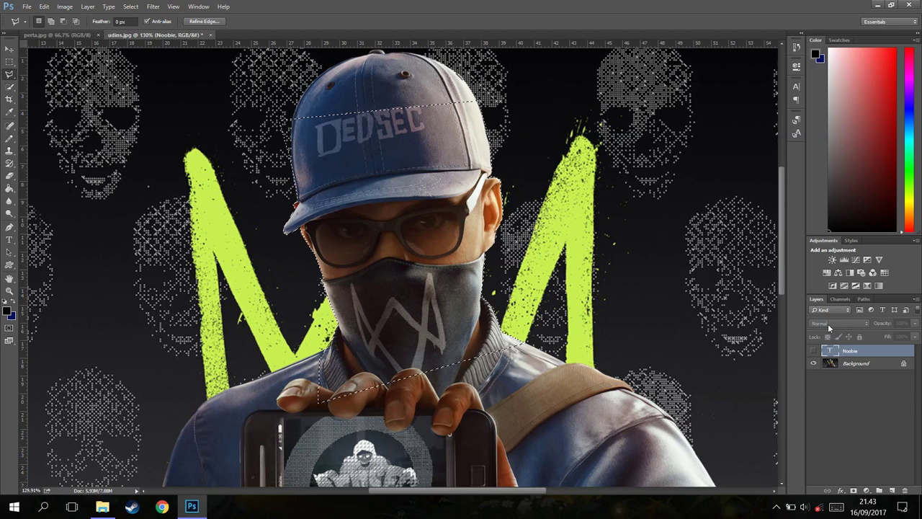
click(838, 367)
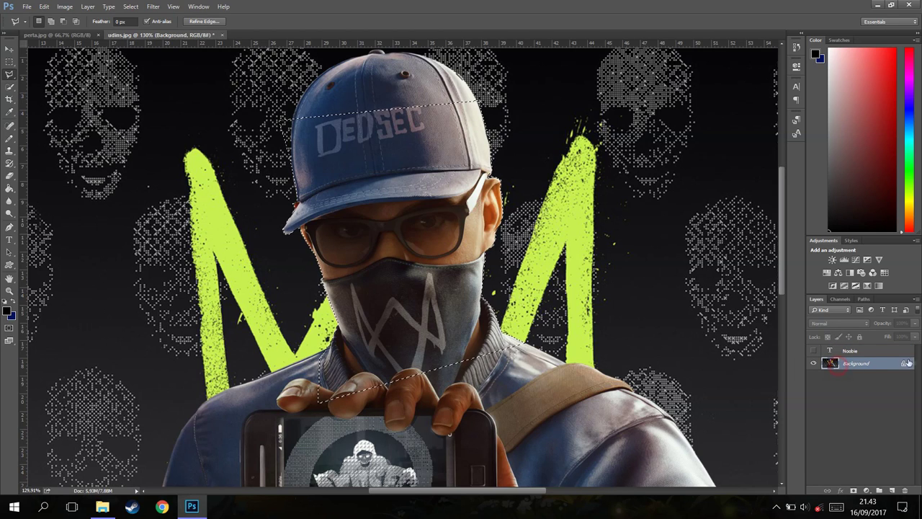
right_click(401, 284)
click(440, 351)
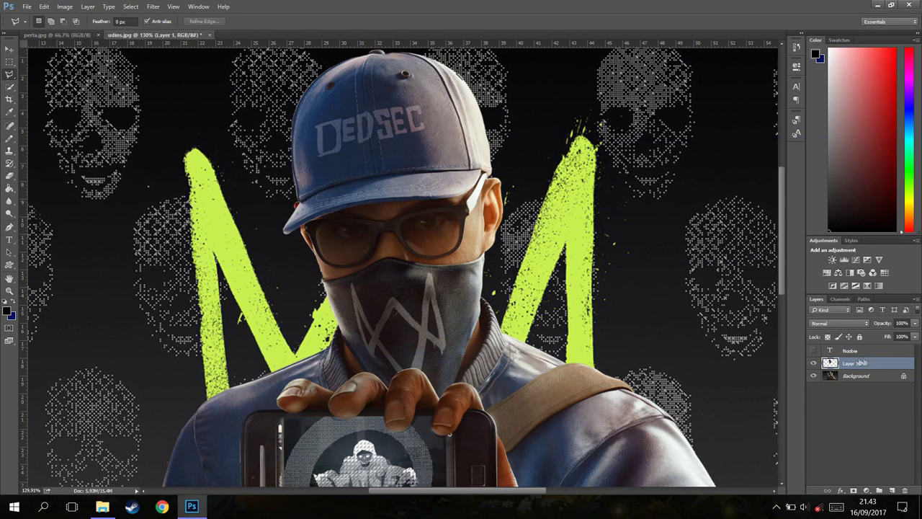
Step: Show the Noobie layer again and move Layer 1 above it in the Layers panel
click(814, 351)
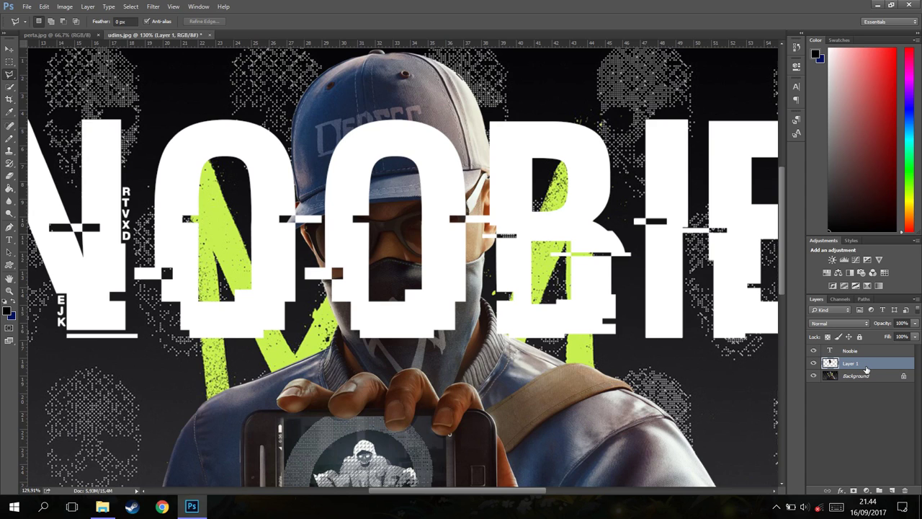
drag(871, 368, 869, 352)
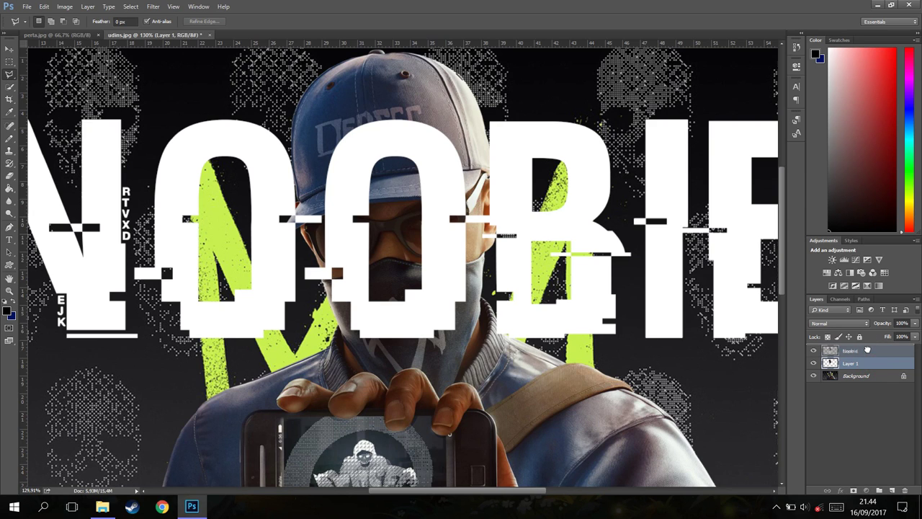
scroll(510, 287, down, 3)
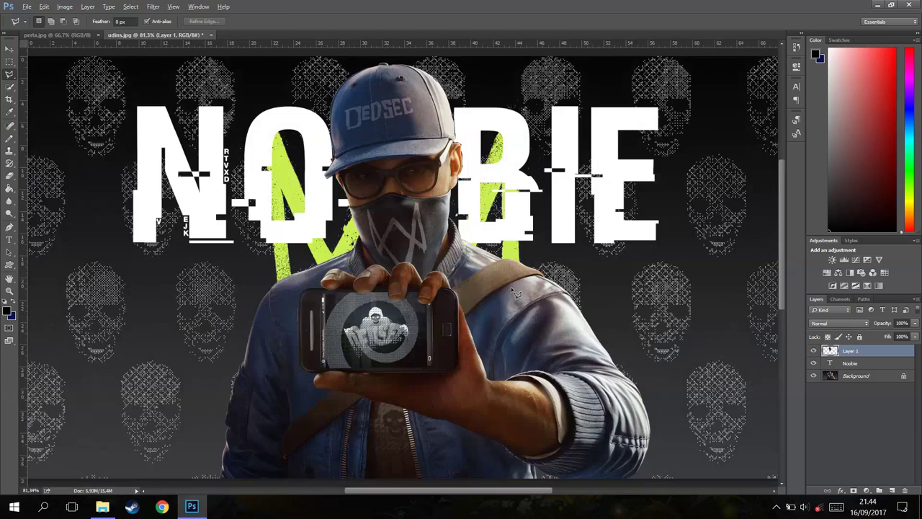
scroll(511, 287, down, 2)
scroll(516, 291, up, 1)
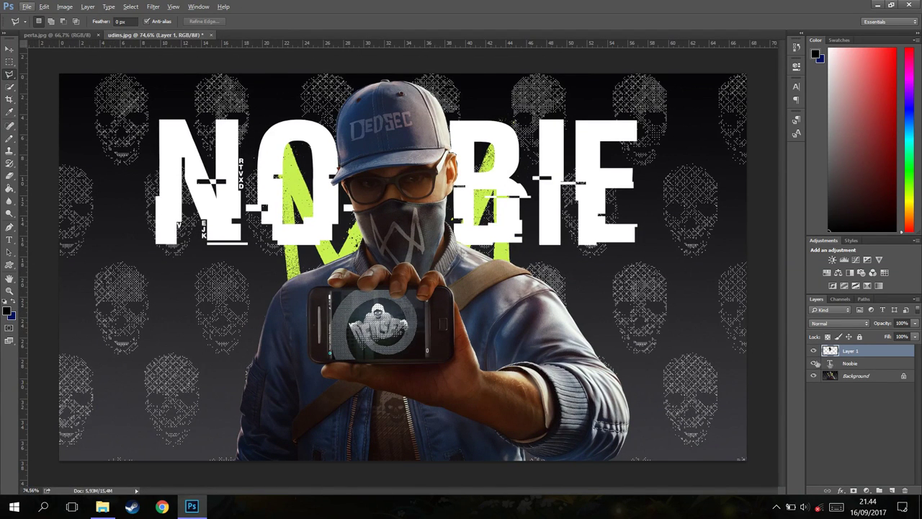
Step: Add an 8 px Stroke to the Noobie layer through Blending Options
right_click(854, 364)
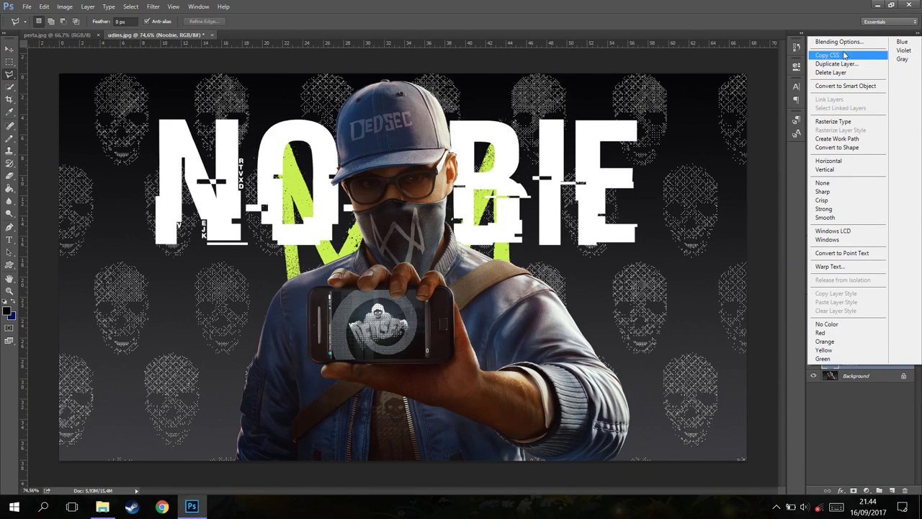
click(847, 42)
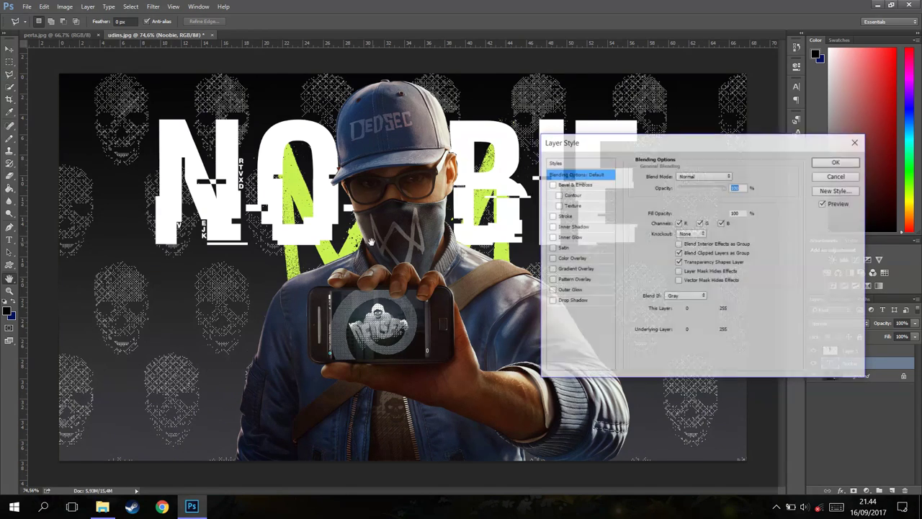
click(551, 216)
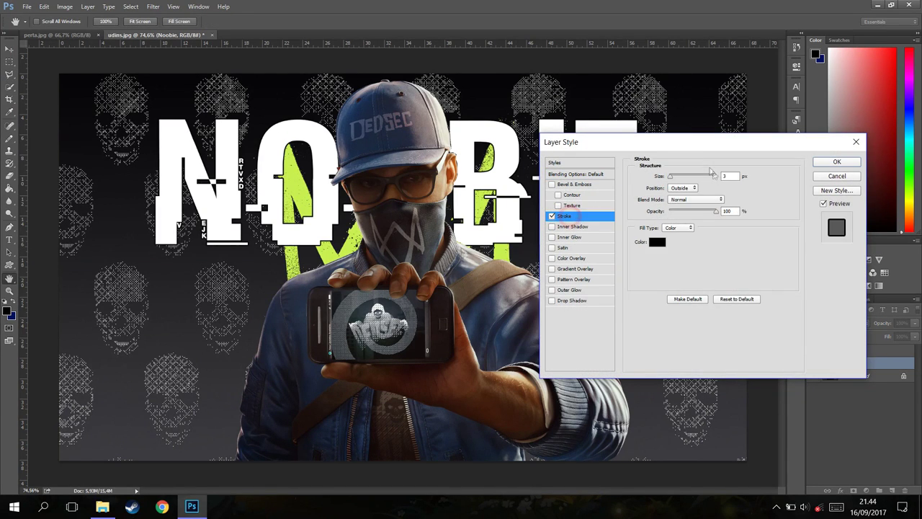
click(731, 175)
text(8)
click(828, 166)
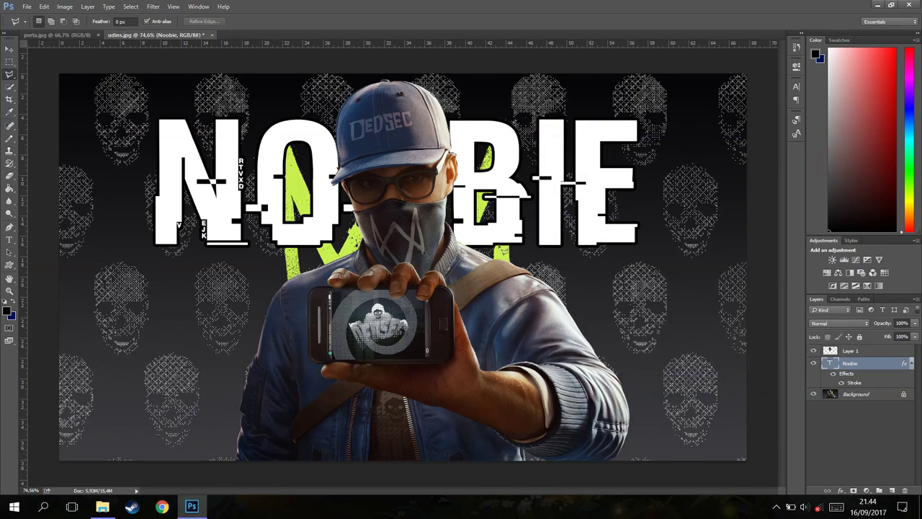
scroll(467, 199, down, 3)
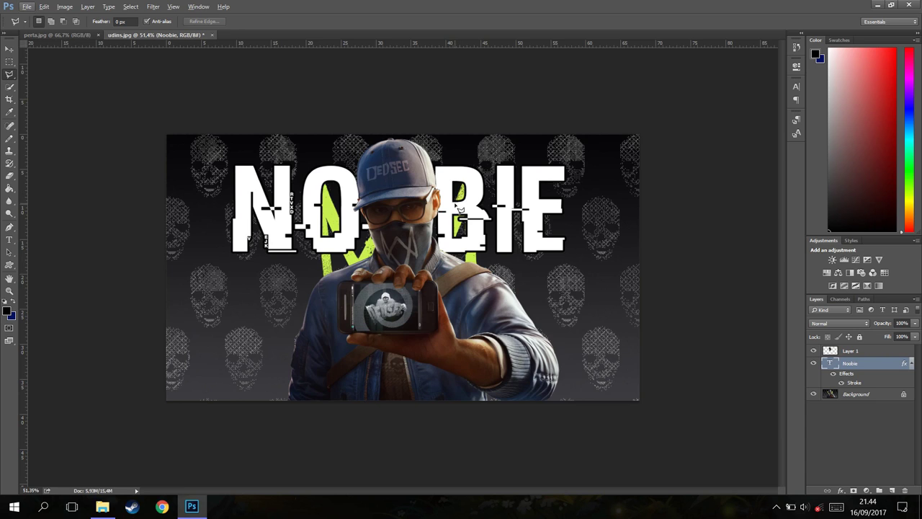
scroll(459, 208, up, 2)
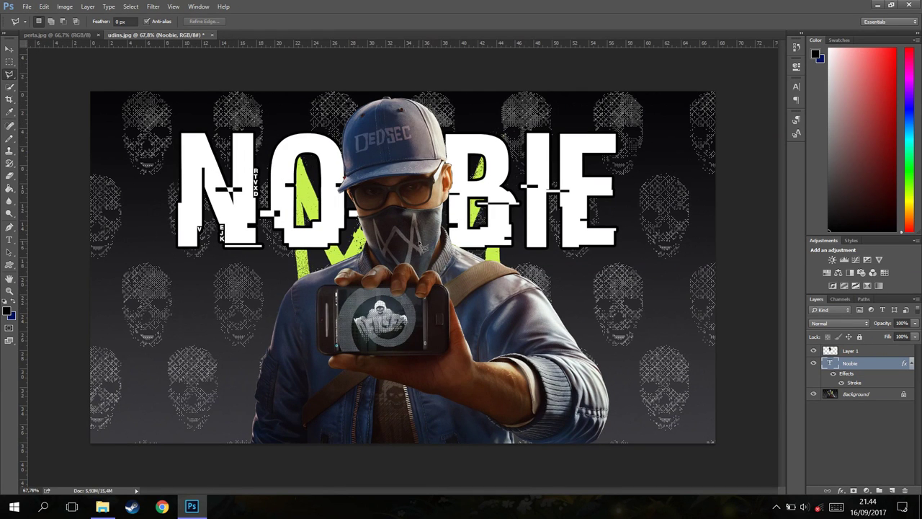